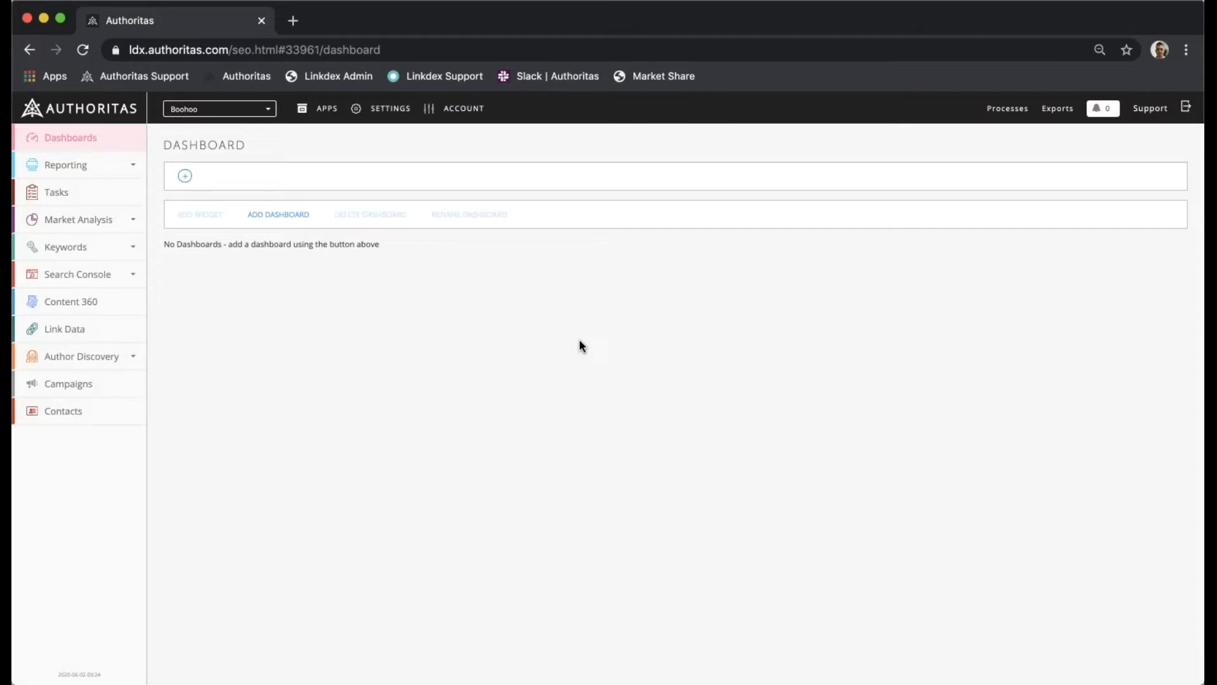
In Rank Tracking, start adding the keywords black leather shoes, summer dresses, shorts, formal button shirts and suit trousers, each on its own line.
left_click(133, 250)
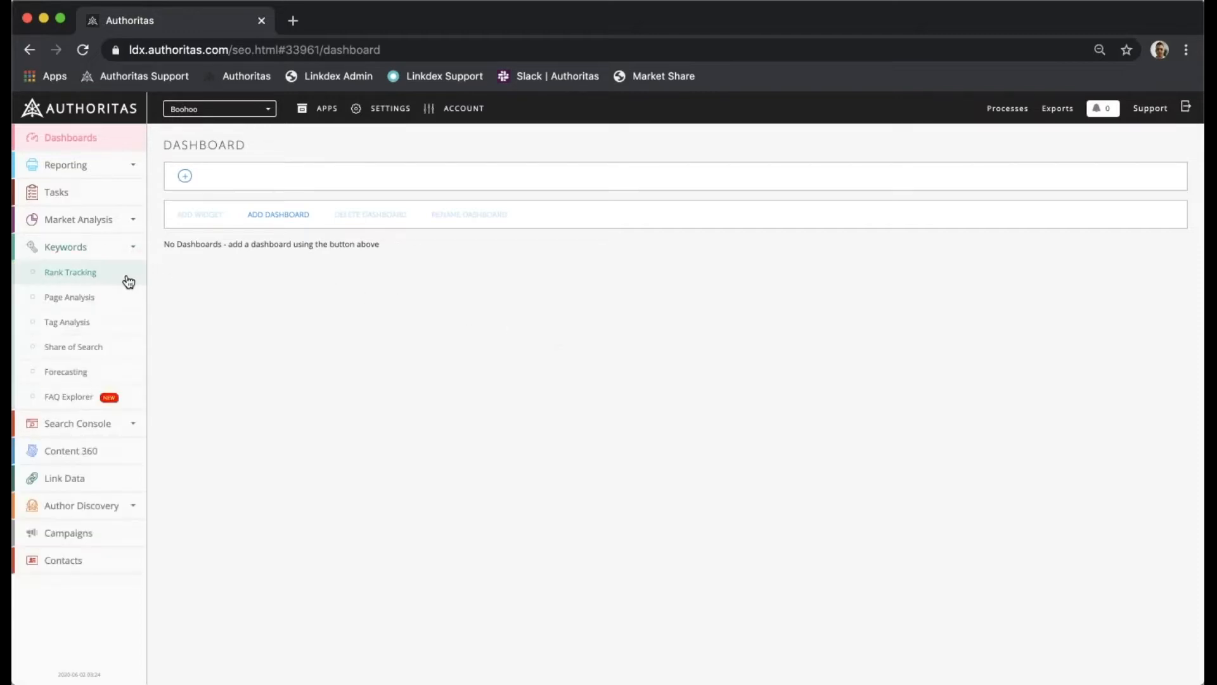
left_click(128, 283)
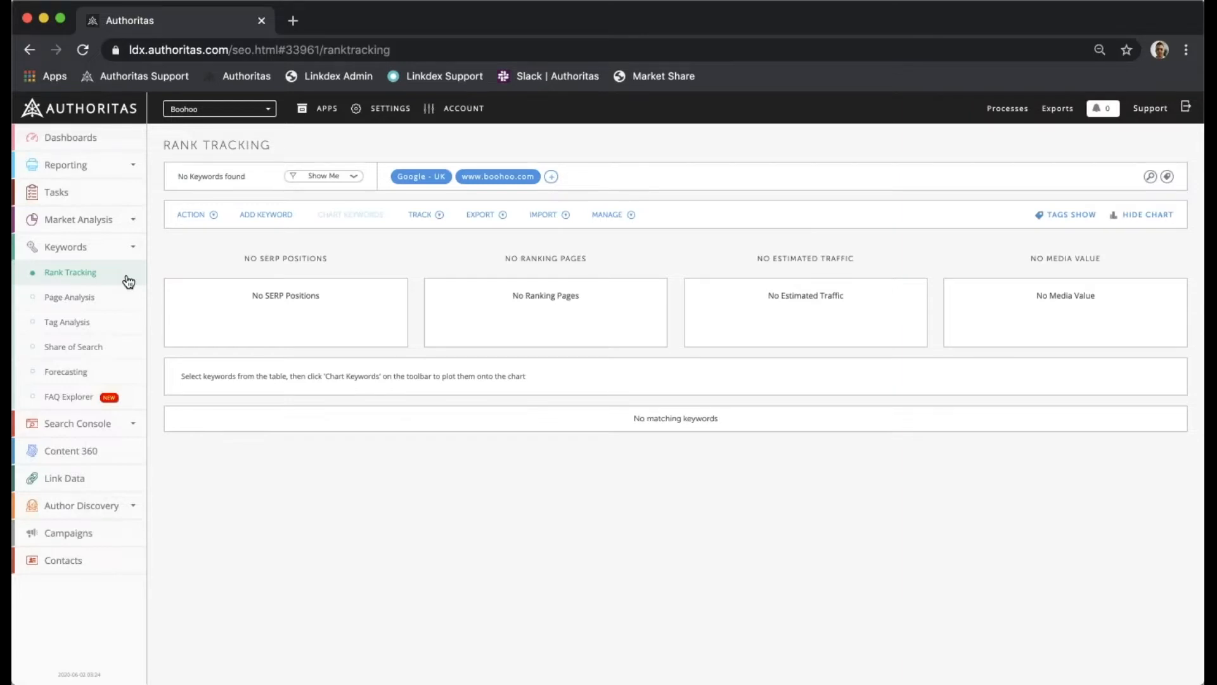
left_click(266, 215)
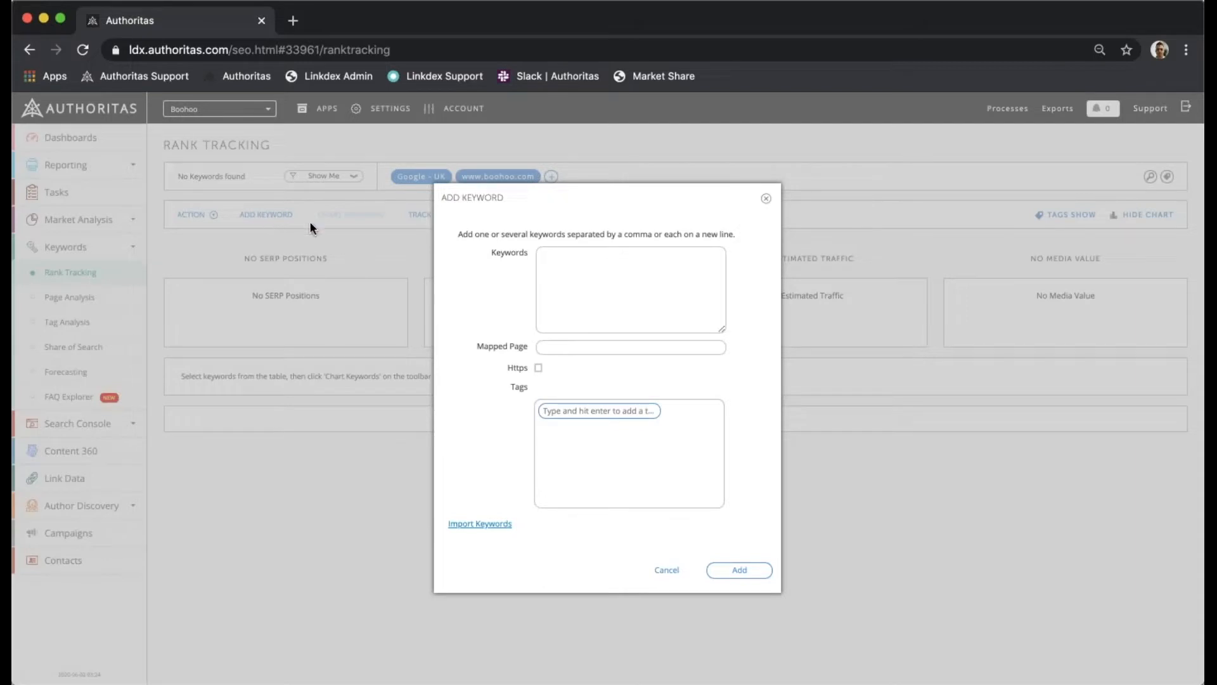
left_click(546, 256)
type("black leather shoes summer dresses shorts formal button shirts suit trousers")
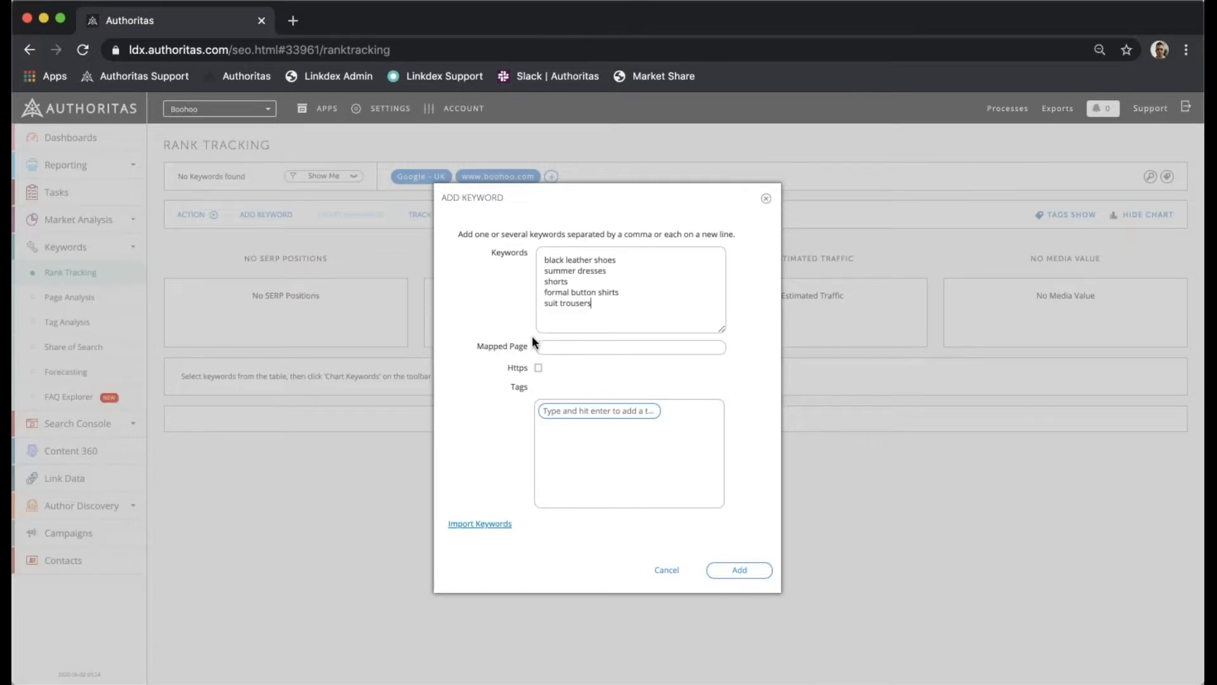
left_click(552, 346)
type("www.boohoo.com/page")
left_click(546, 409)
type("Tag1")
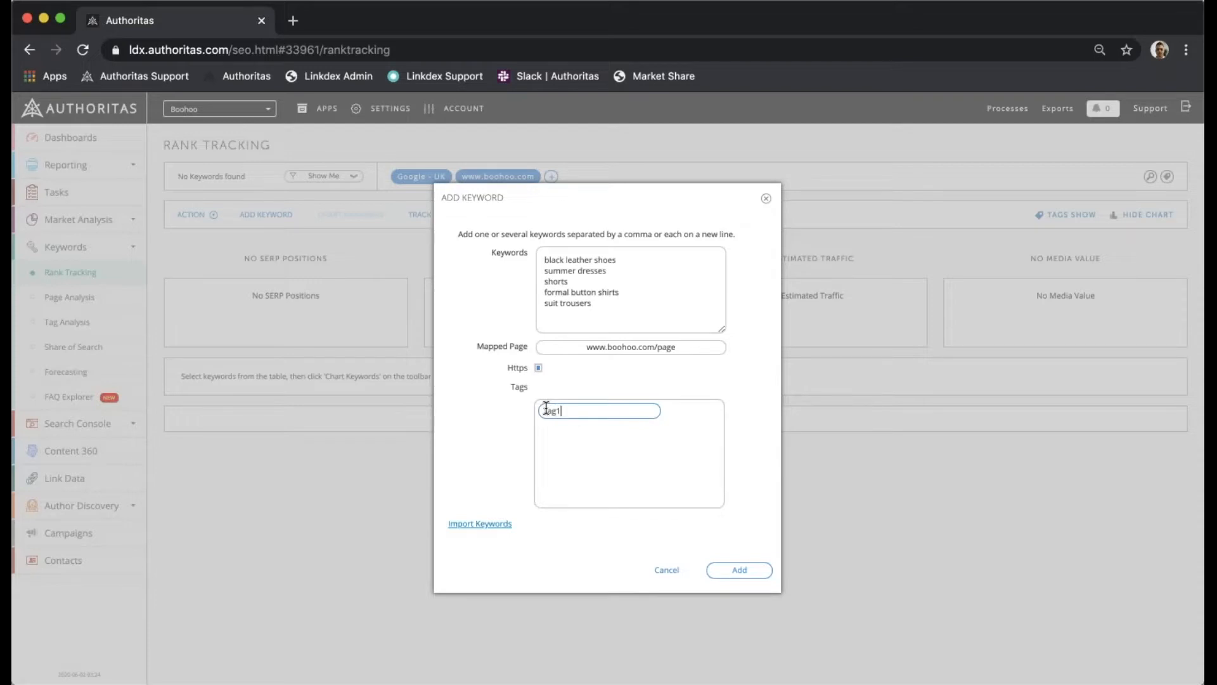
key("Return")
type("Tag2")
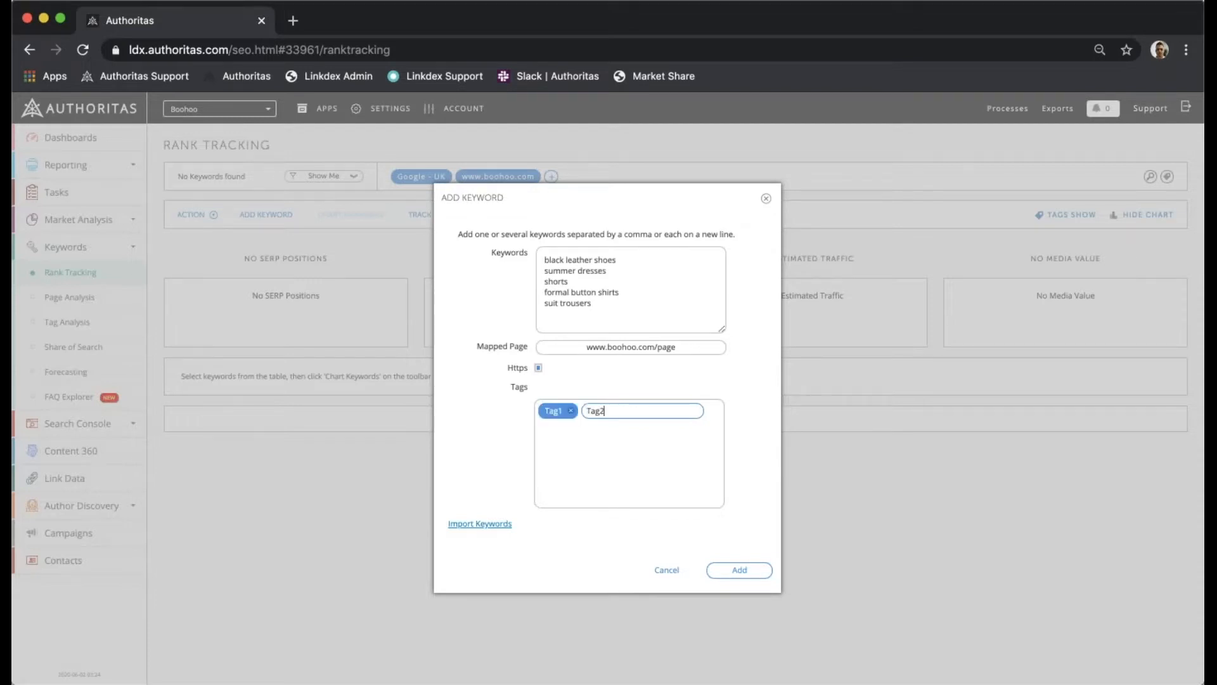
key("Return")
type("Tag3")
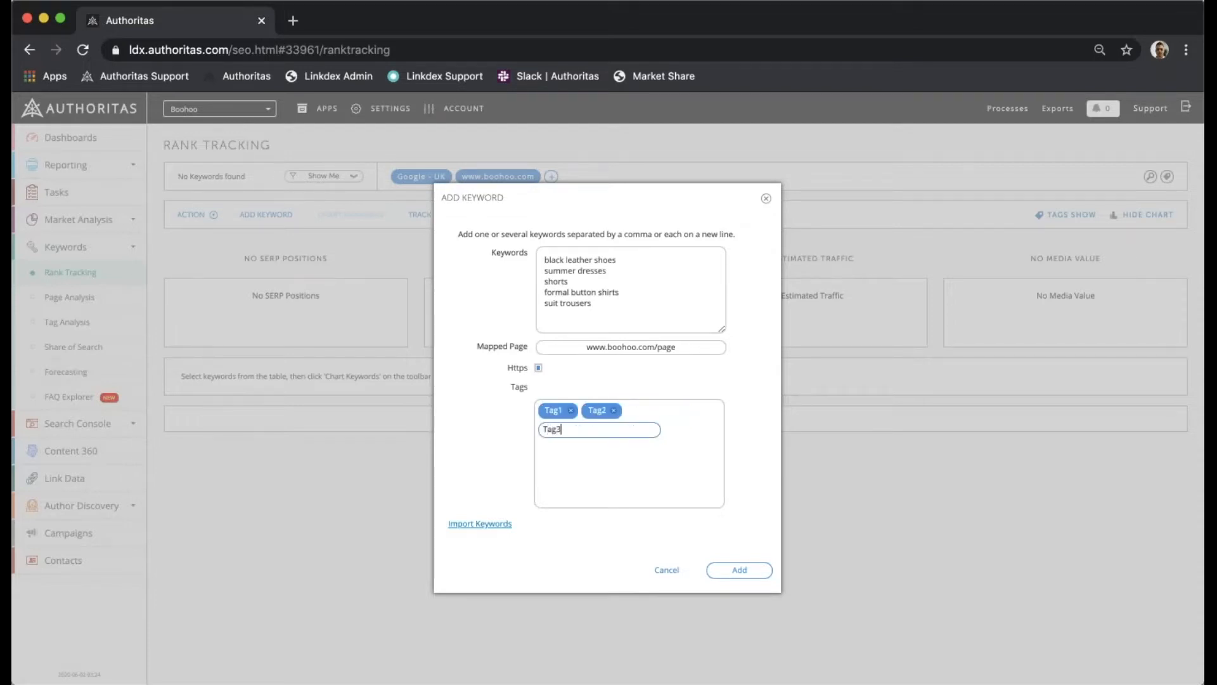
key("Return")
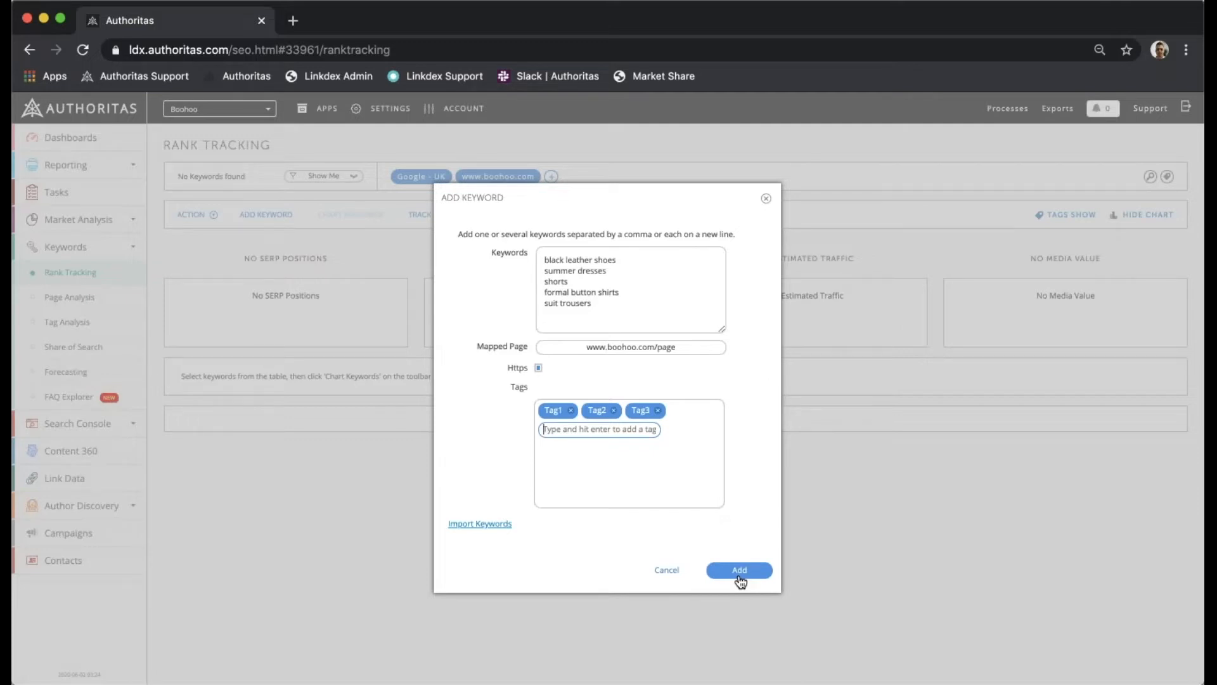
Go from the Add Keyword form to the keyword import.
left_click(505, 526)
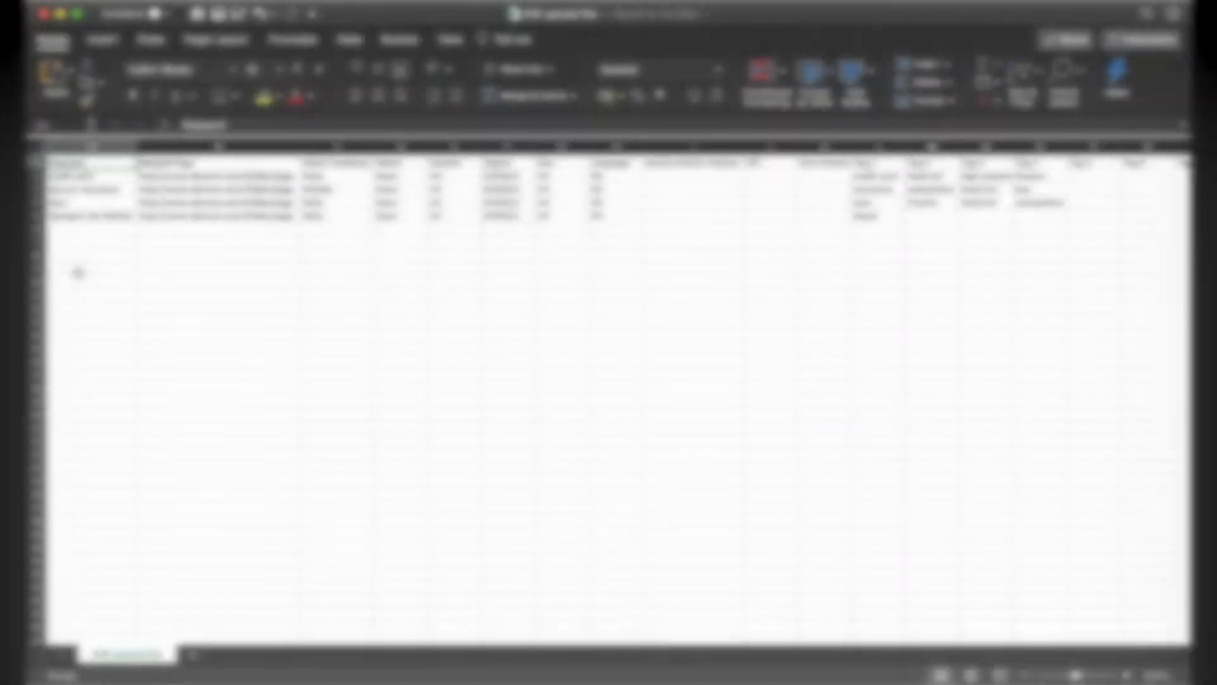
Examine the column headers of the KW upload file in Excel, from Mapped Page through Geo Volume, the tag columns and CTR Config.
key("Right")
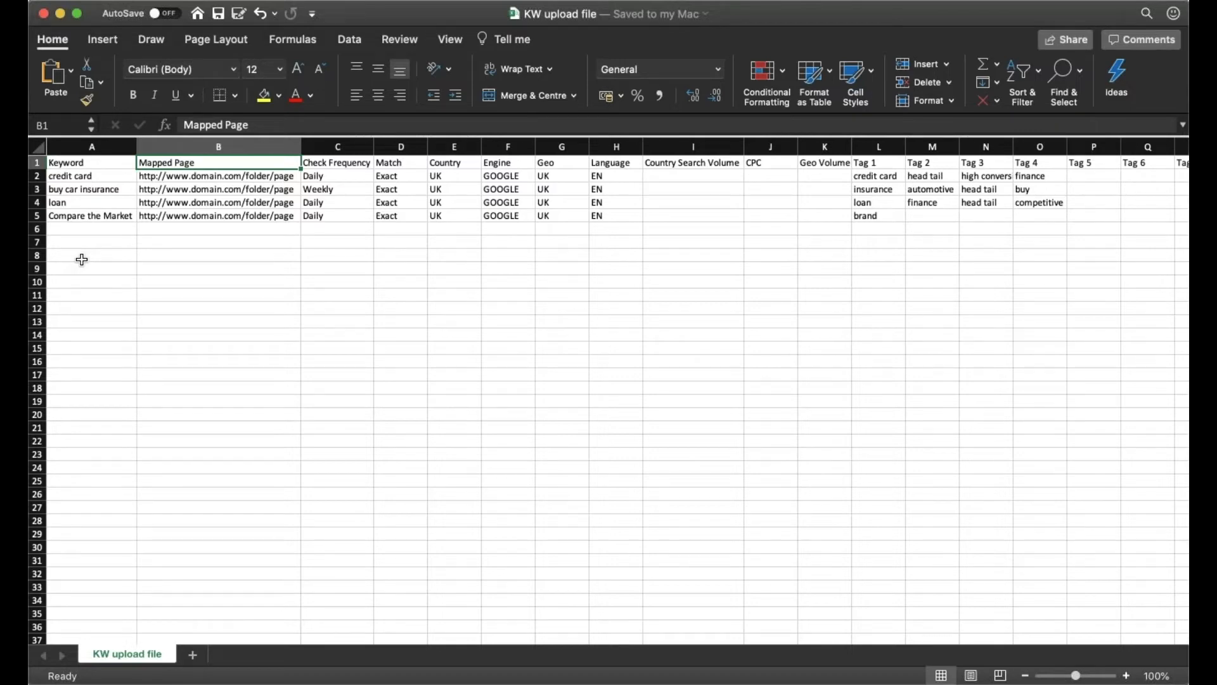
key("Right")
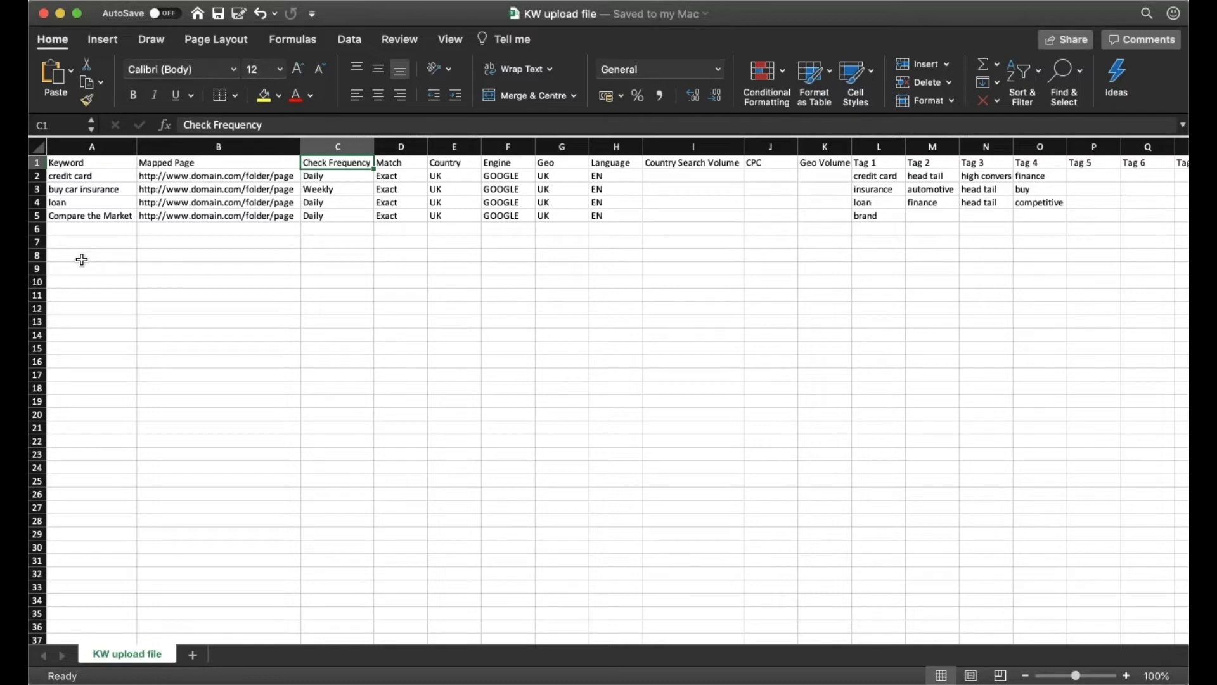
key("Right")
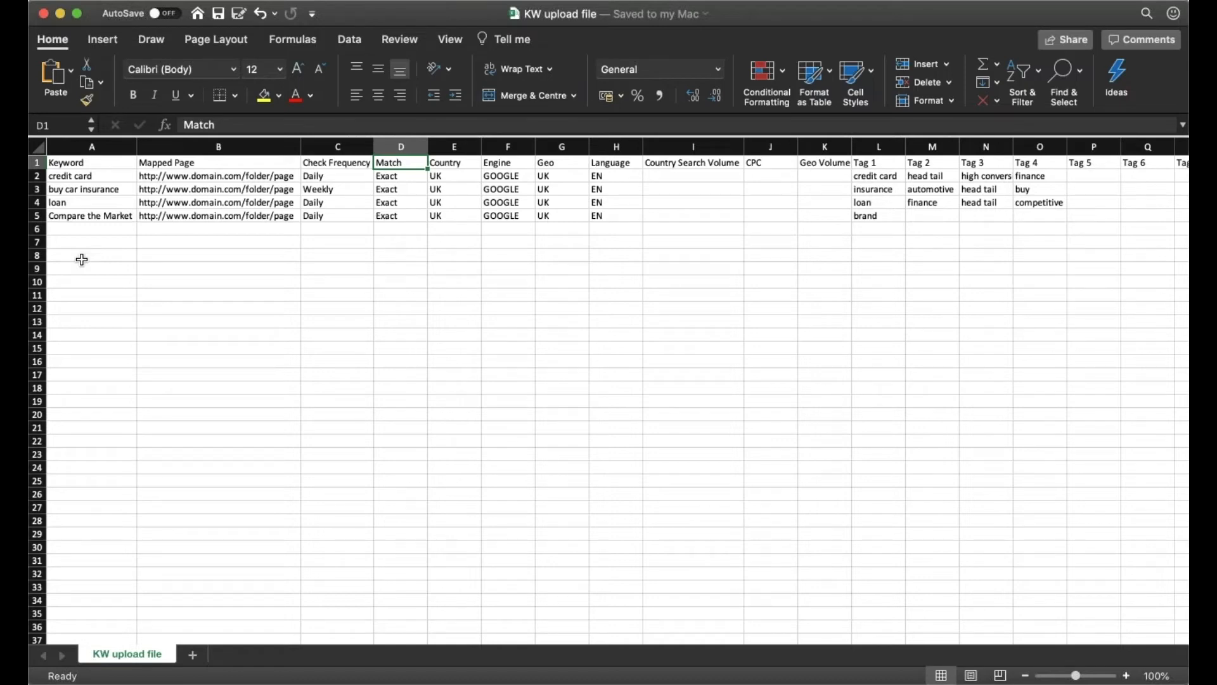
key("Right")
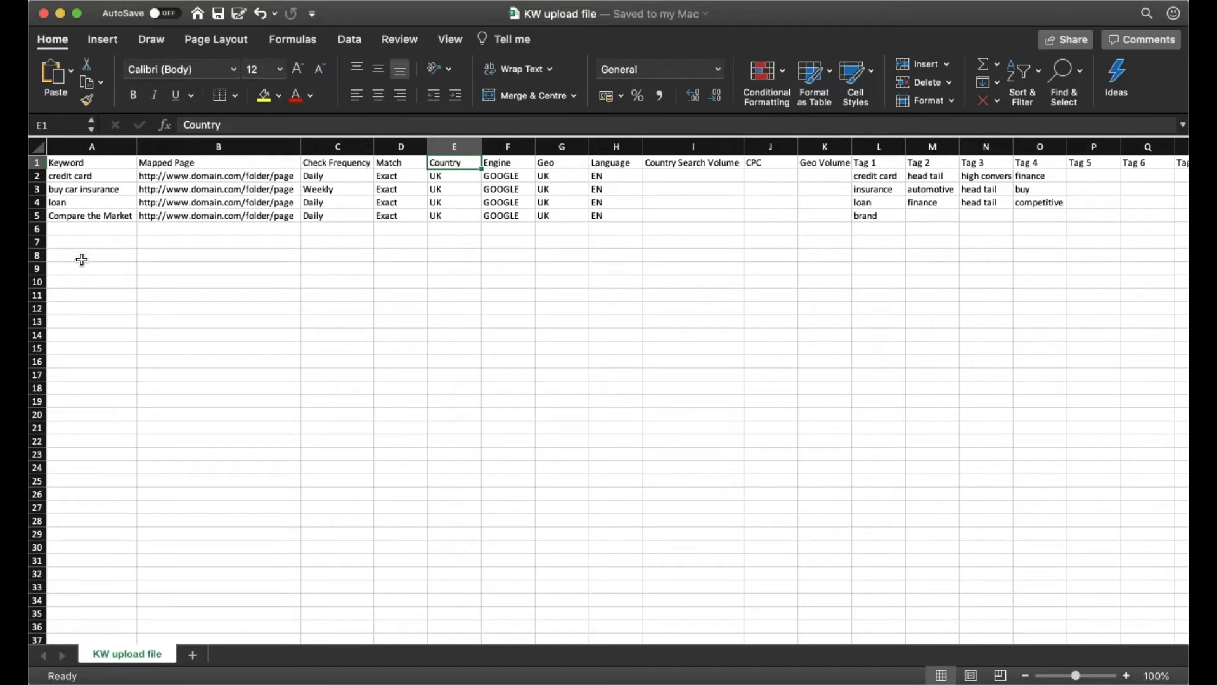
key("Right")
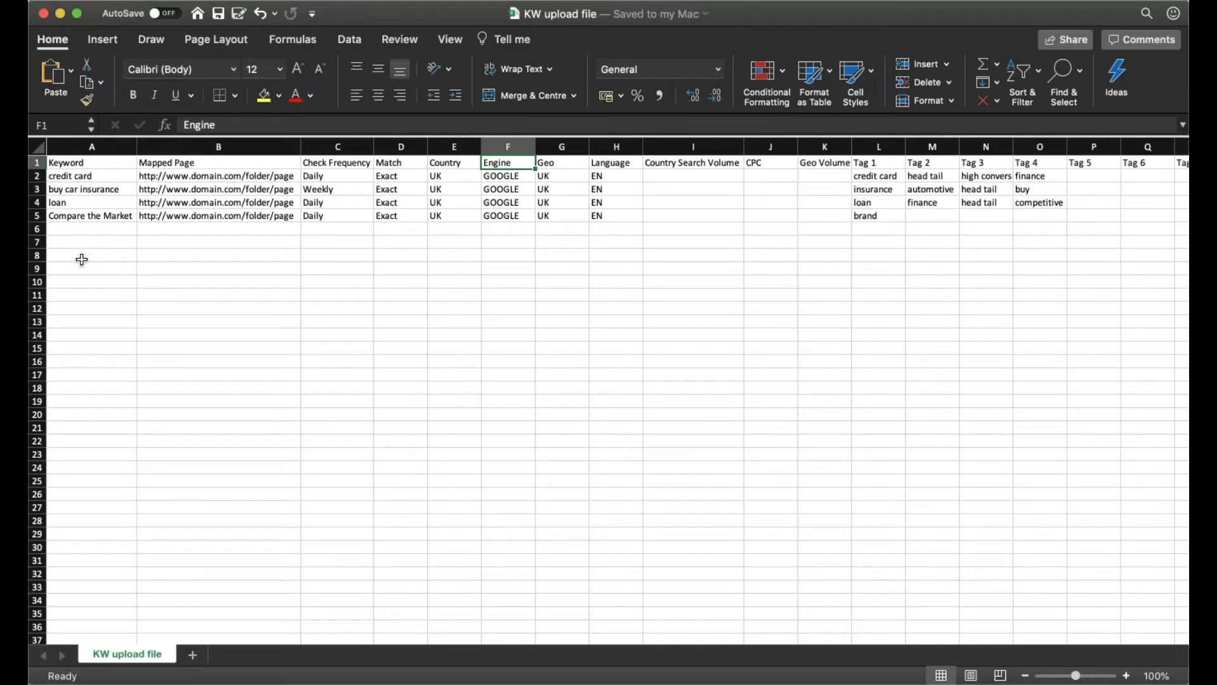
key("Right")
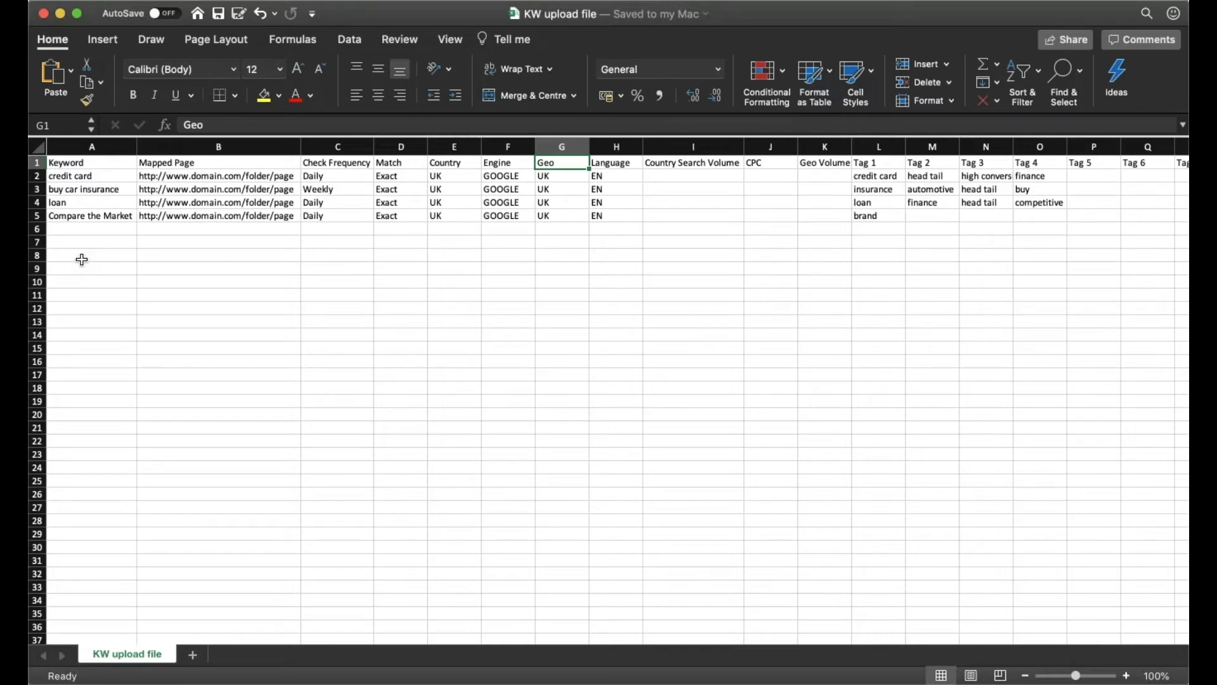
key("Right")
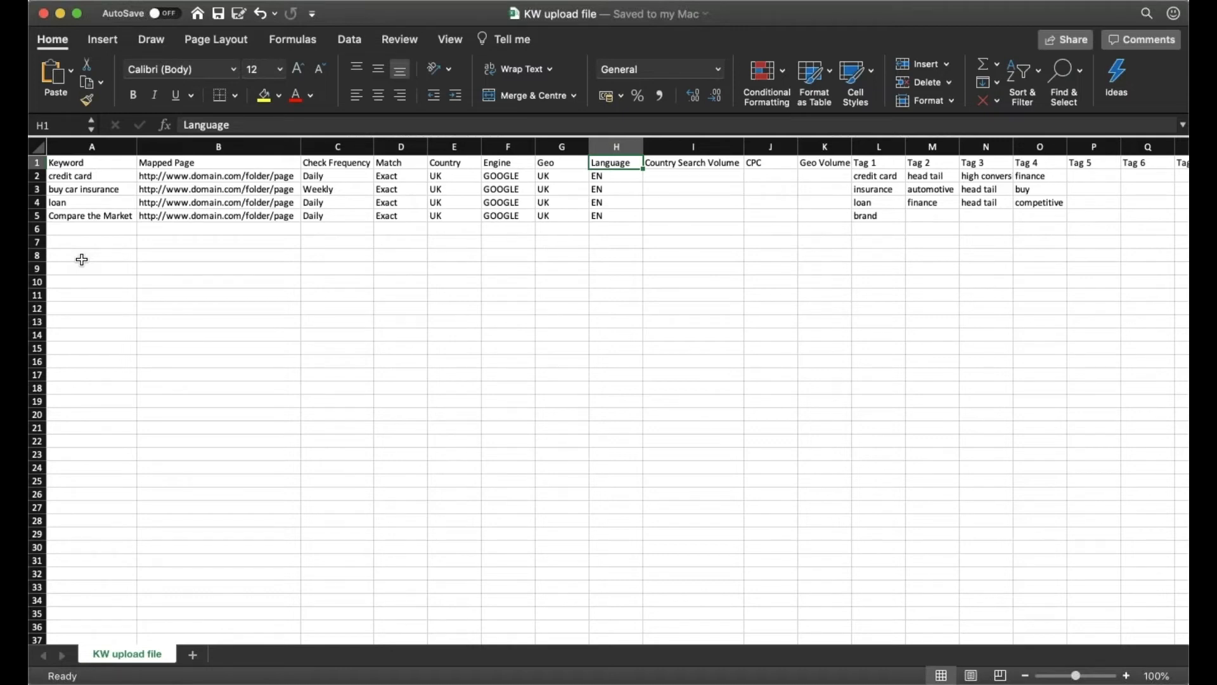
key("Right")
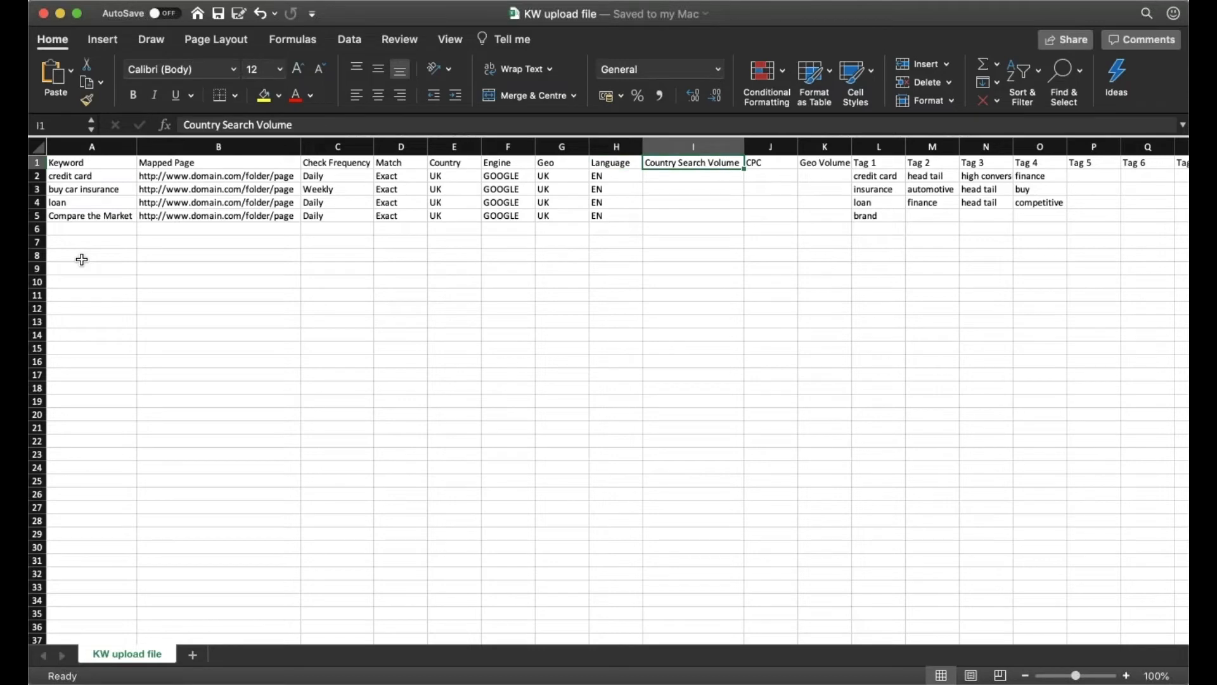
key("Right")
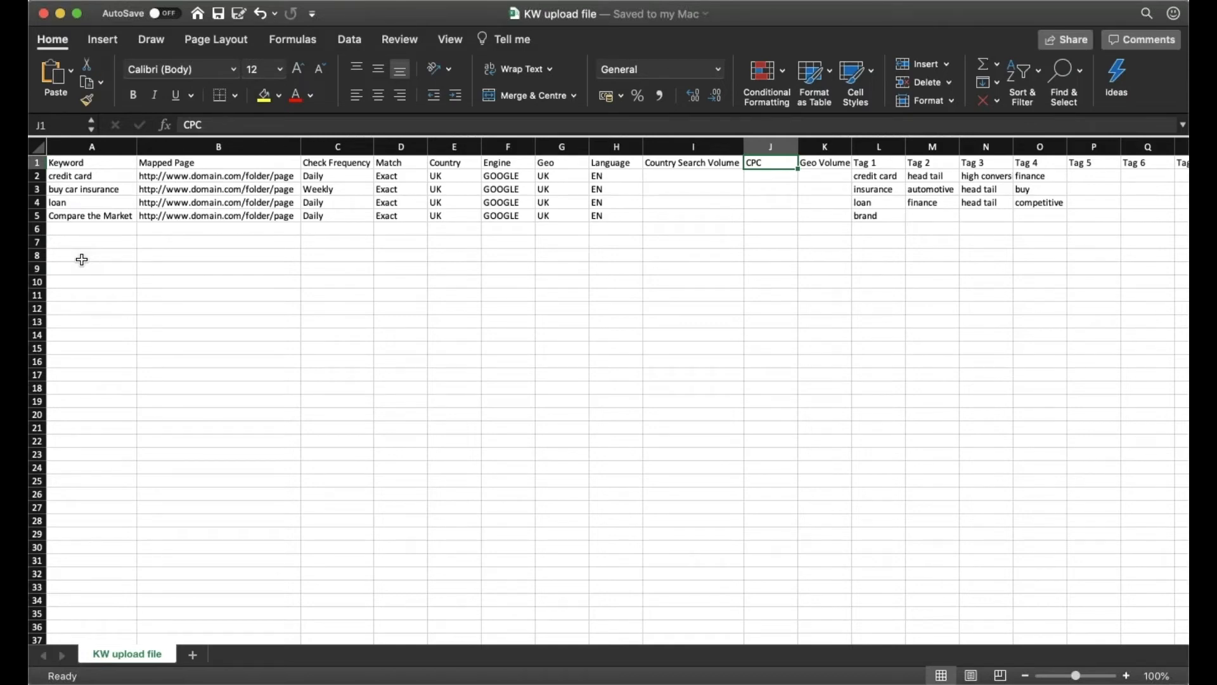
key("Right")
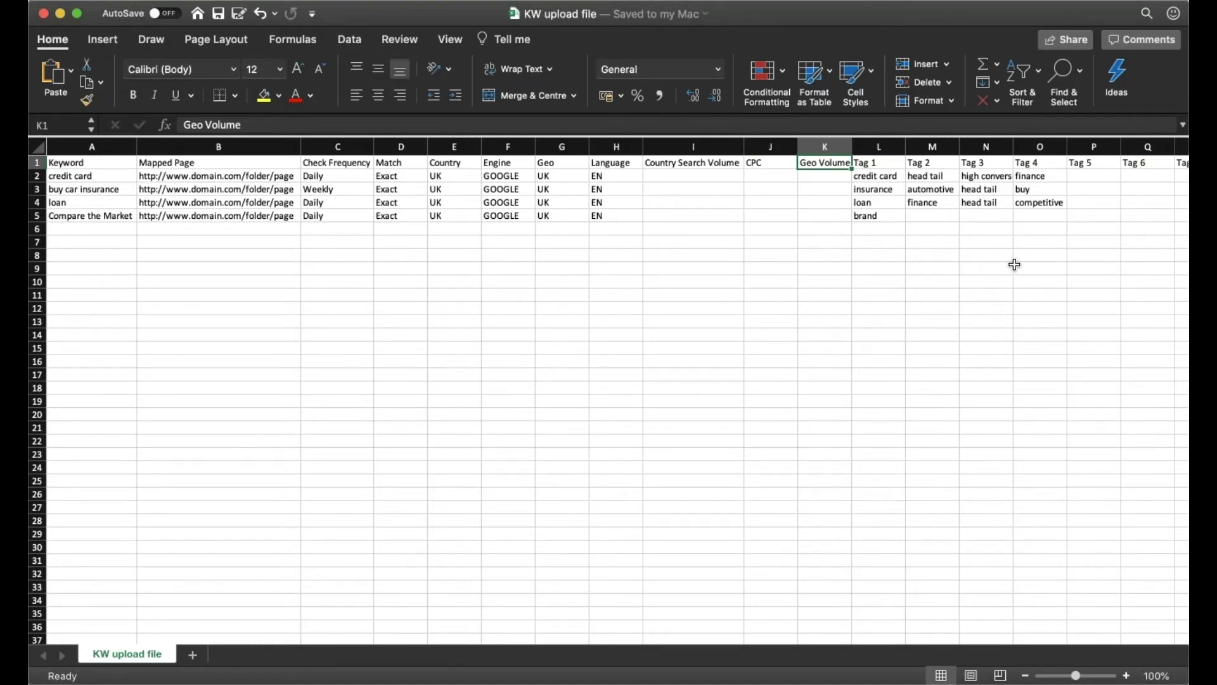
scroll(1015, 264, "right", 15)
scroll(1015, 264, "right", 3)
scroll(1015, 265, "right", 2)
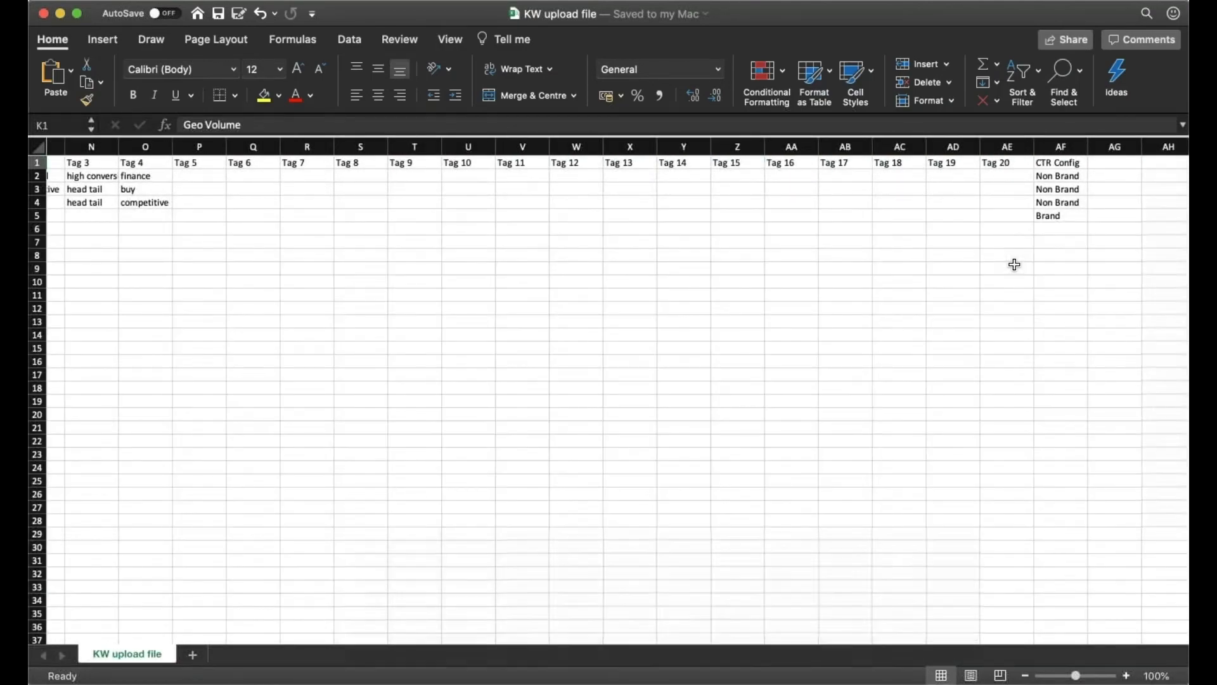
left_click(1061, 161)
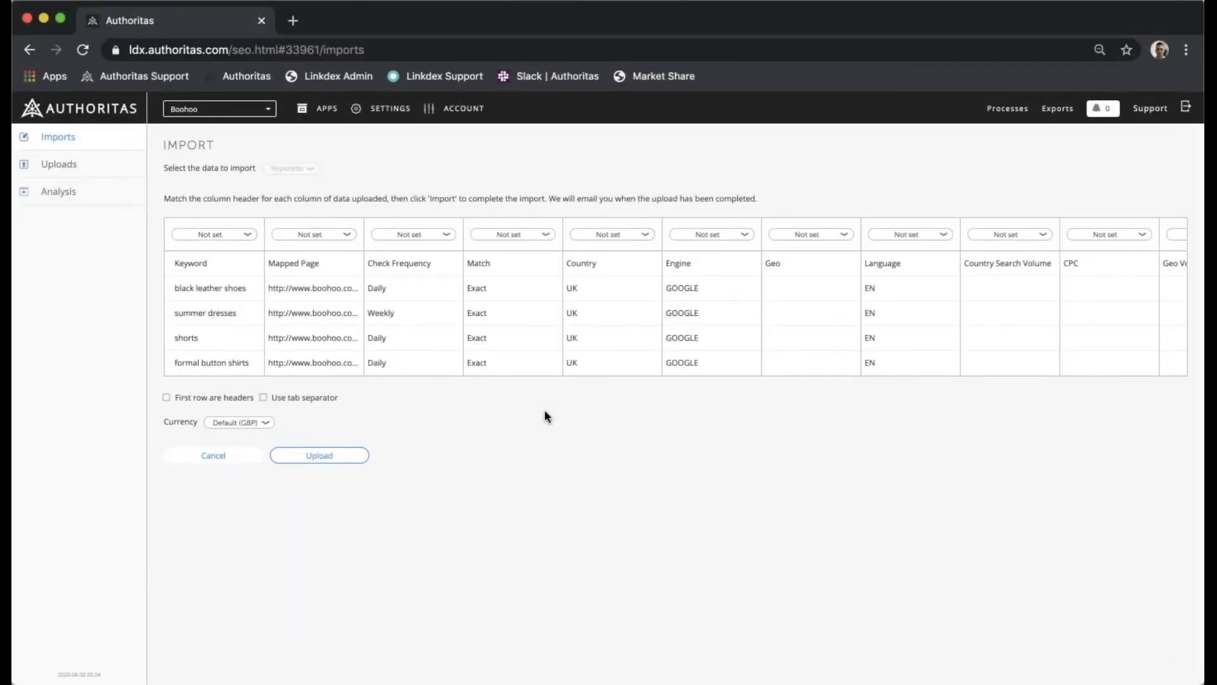
On the Authoritas import page, match the first three data columns to Keyword, Mapped Page and Check Frequency.
left_click(250, 235)
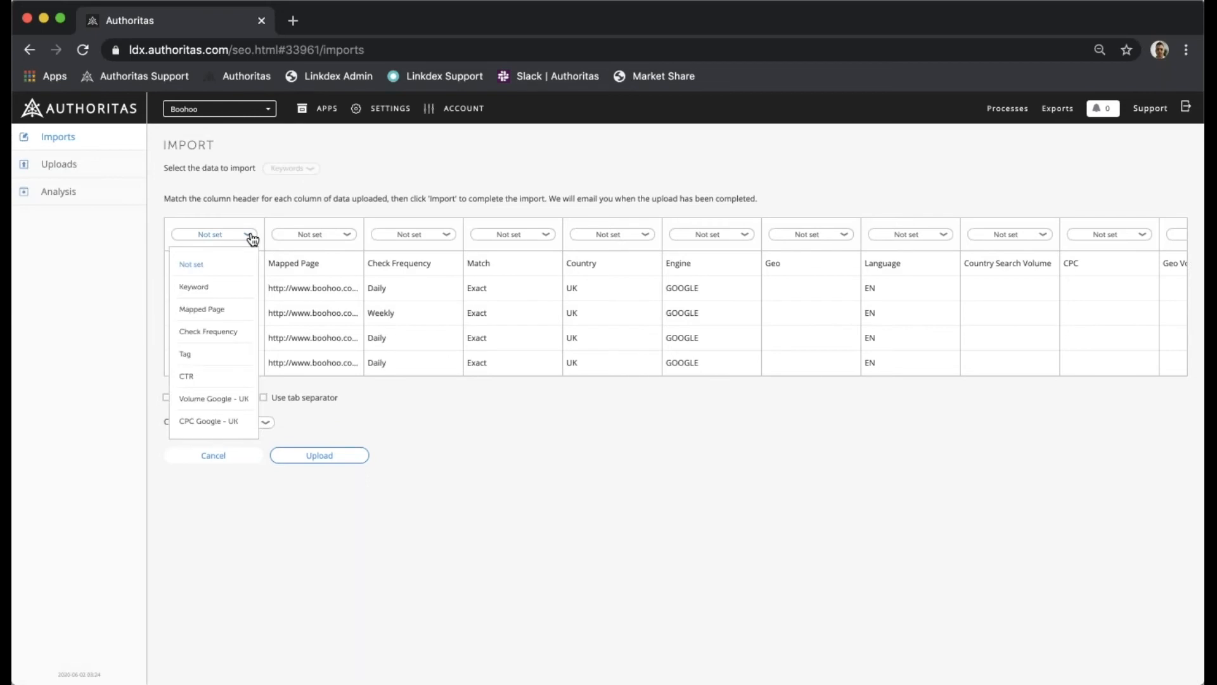
left_click(233, 287)
left_click(317, 237)
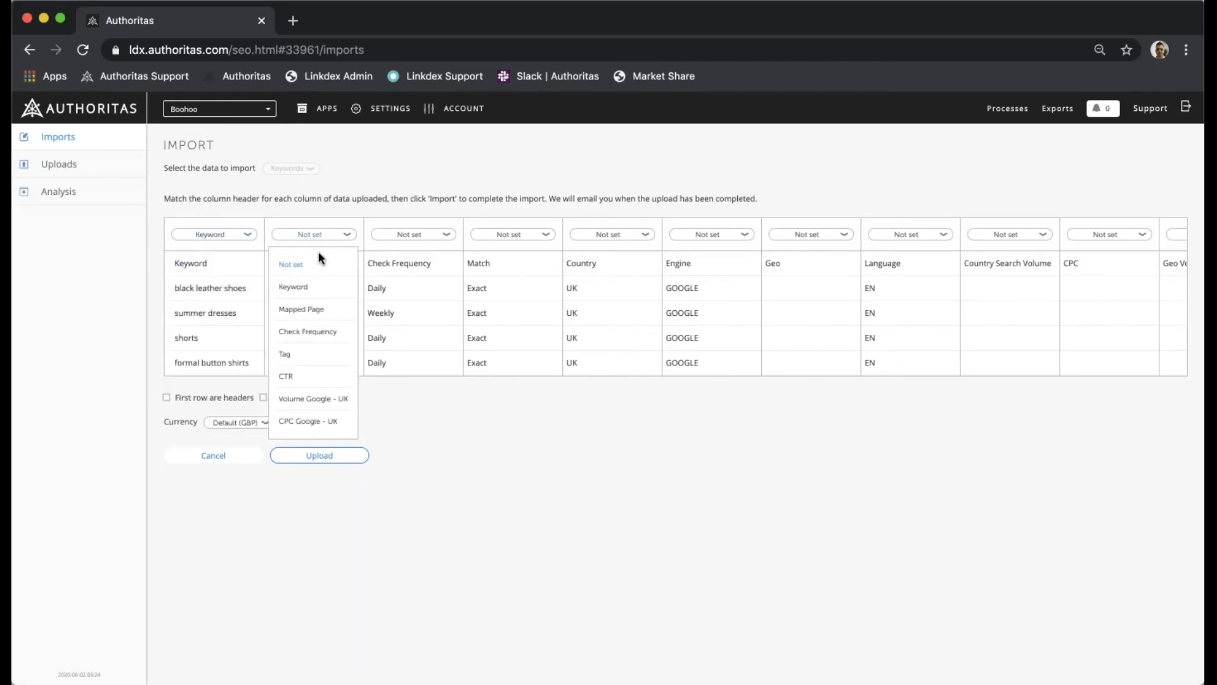
left_click(314, 310)
left_click(417, 239)
left_click(414, 332)
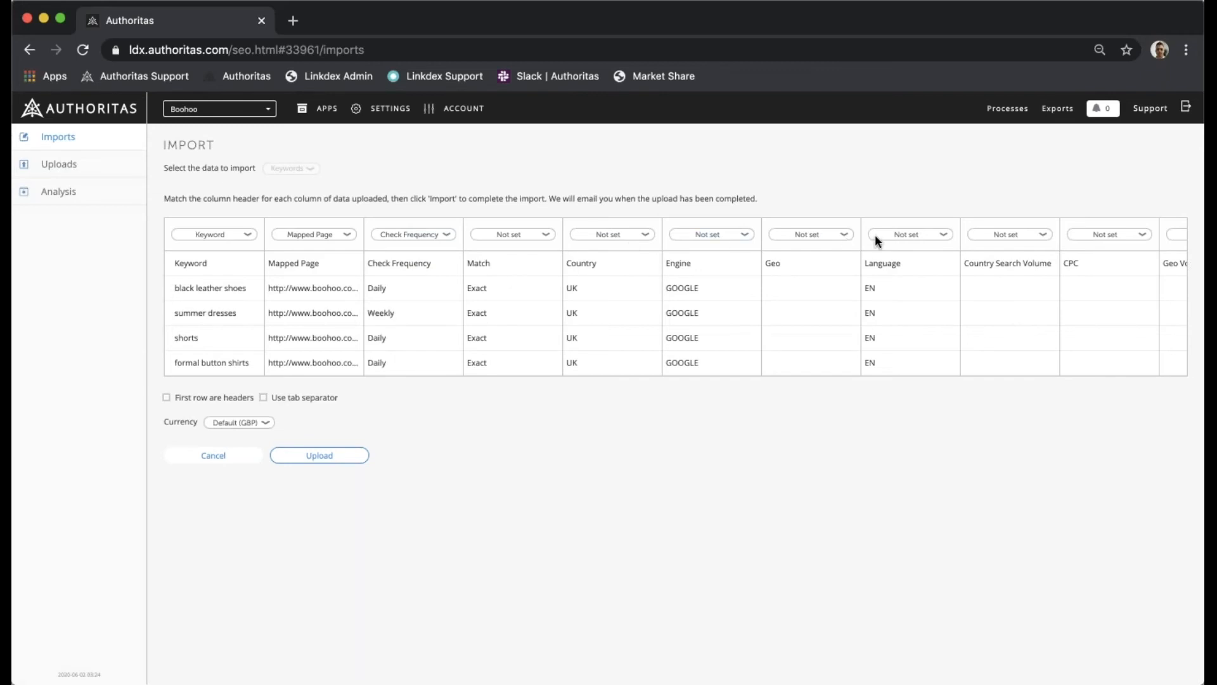
Match the Tag 1, Tag 2, Tag 3 and Tag 4 columns to the Tag type.
scroll(963, 222, "right", 10)
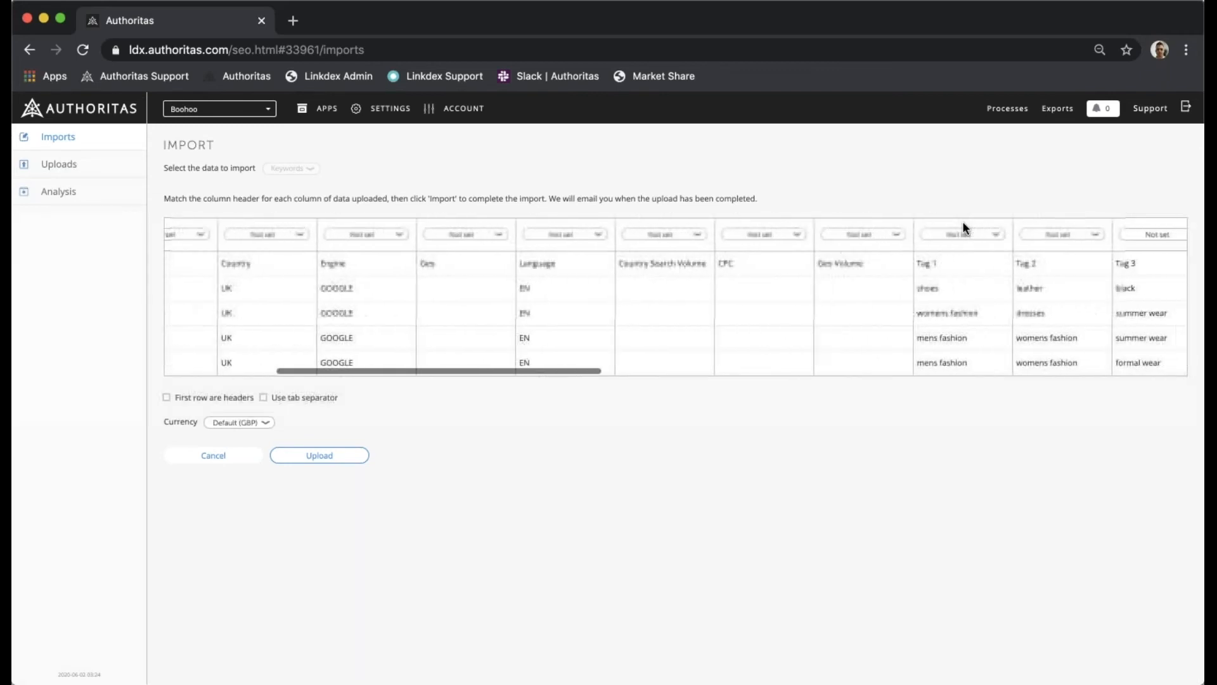
left_click(960, 236)
left_click(937, 353)
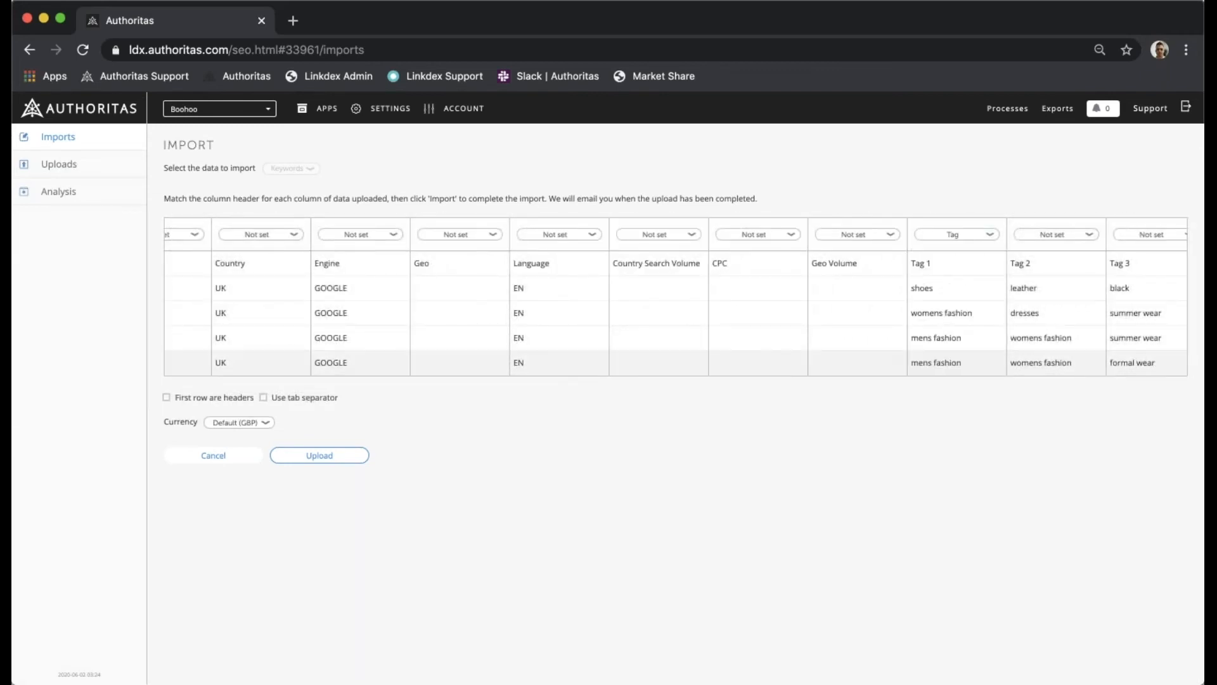
left_click(1081, 243)
left_click(1047, 354)
scroll(1084, 295, "right", 5)
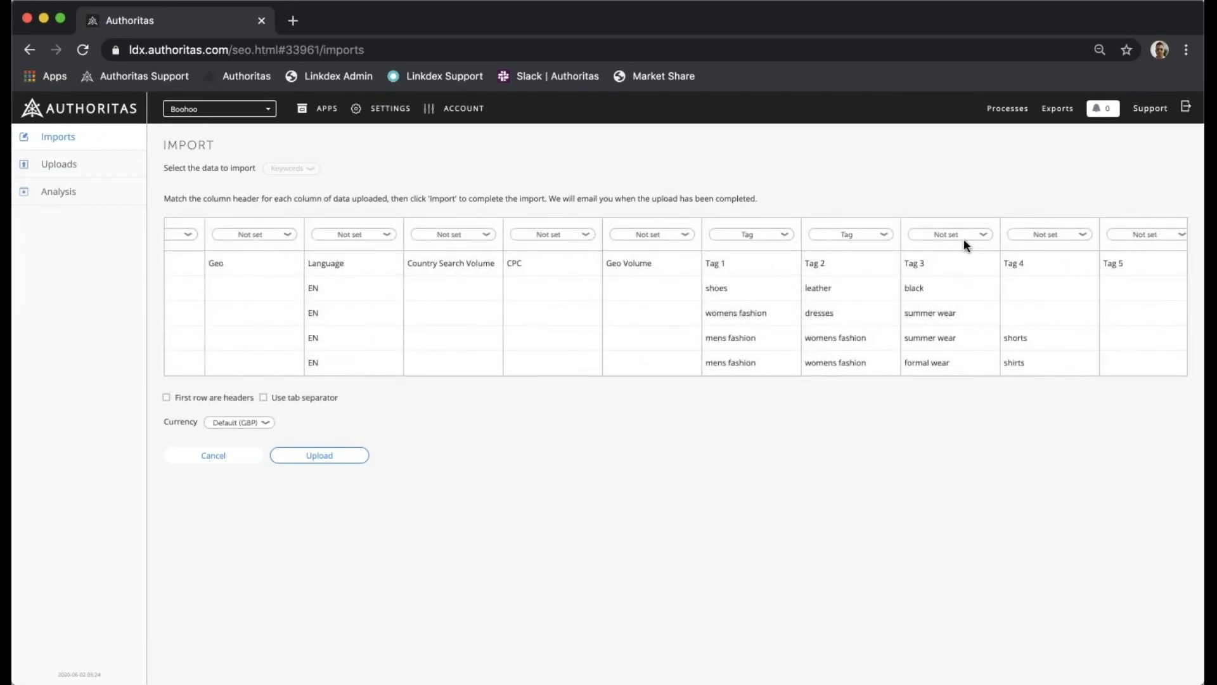
left_click(963, 239)
left_click(941, 354)
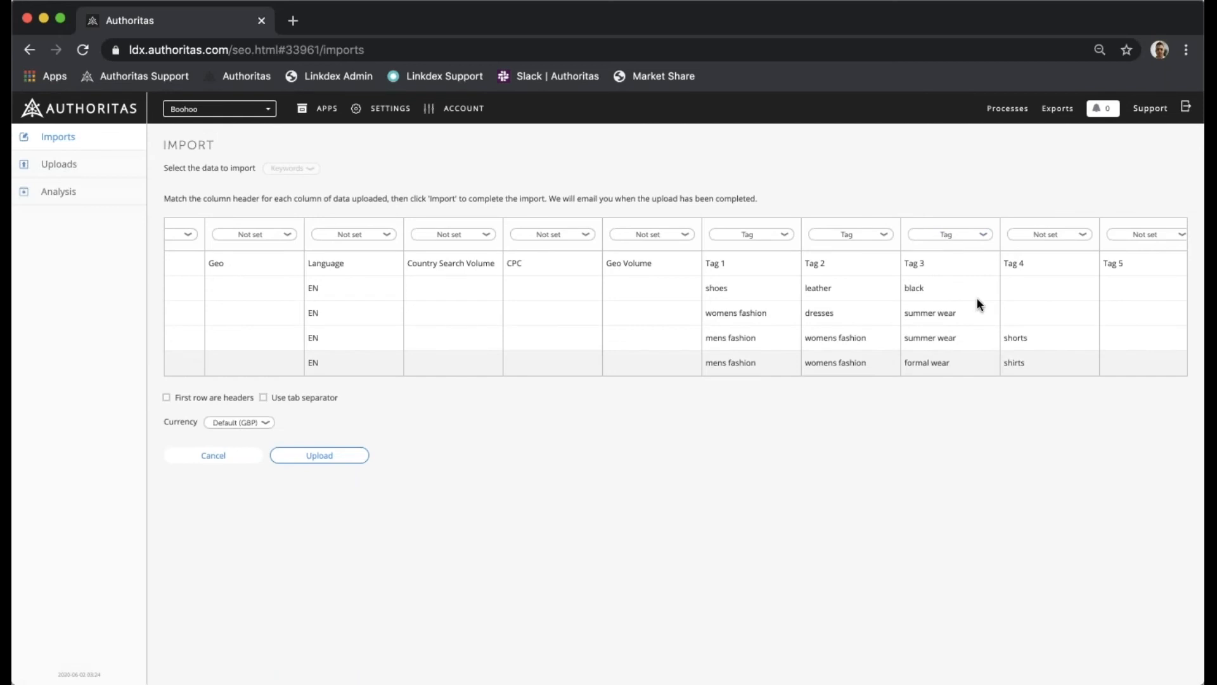
left_click(1055, 240)
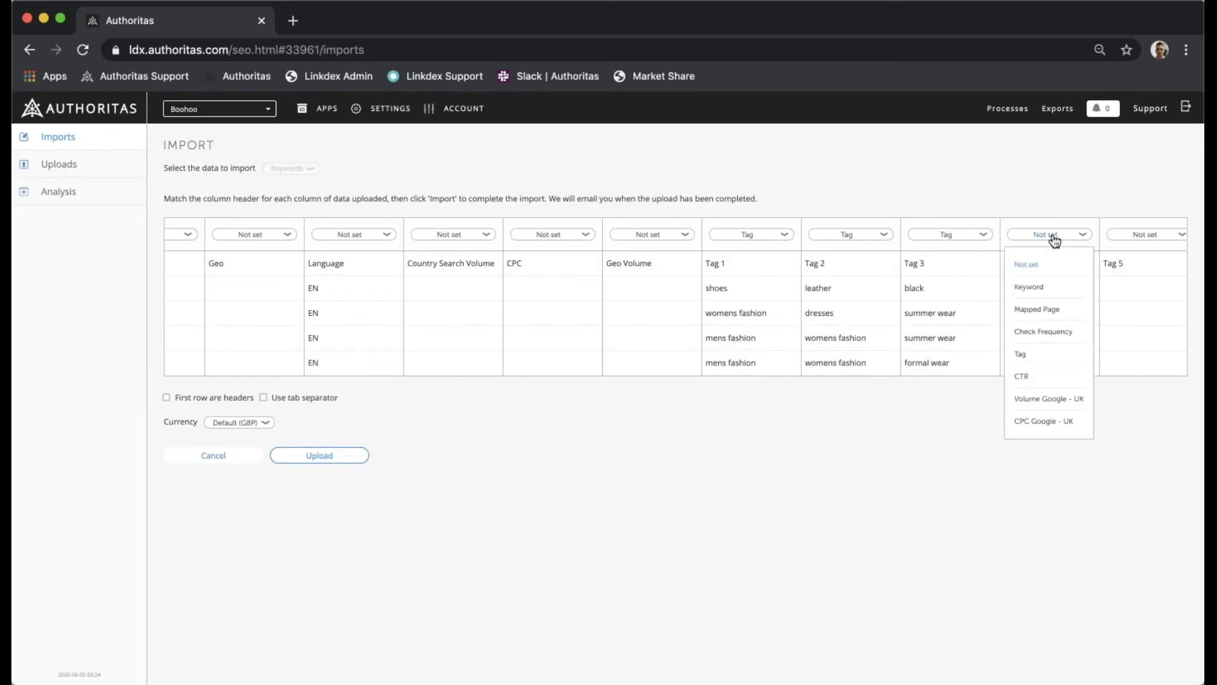
left_click(1035, 354)
Match the CTR Config column at the end of the import table to CTR.
scroll(1070, 283, "right", 20)
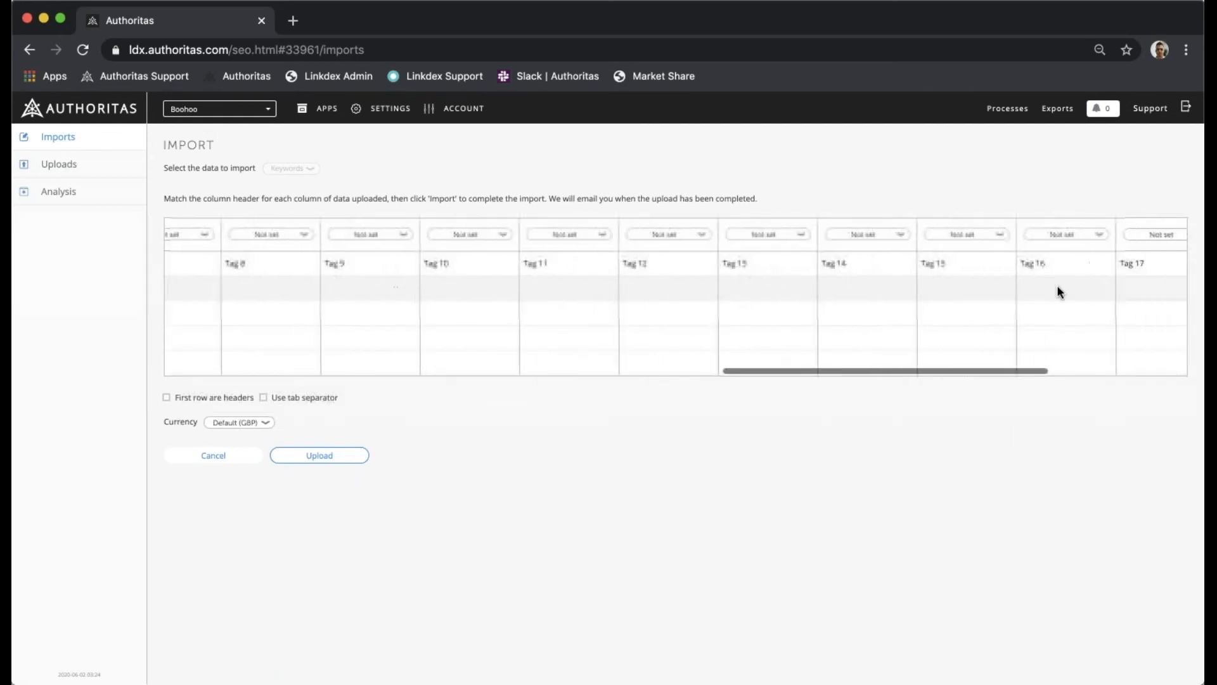
left_click(1135, 238)
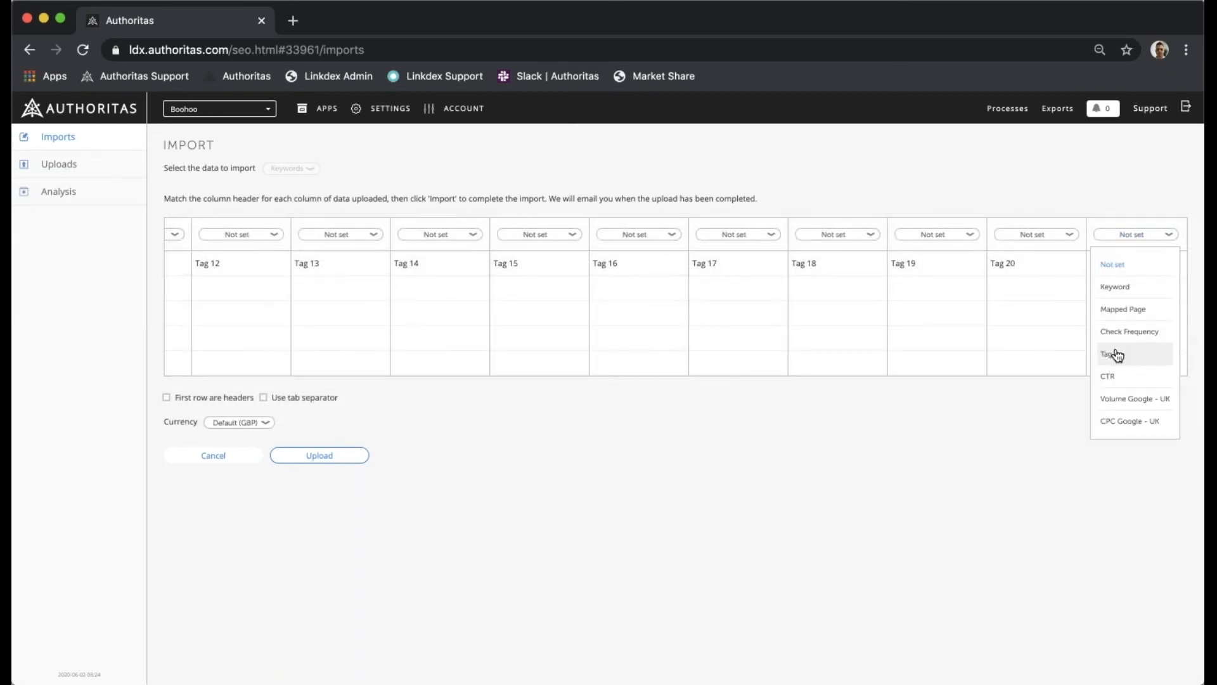
left_click(1110, 377)
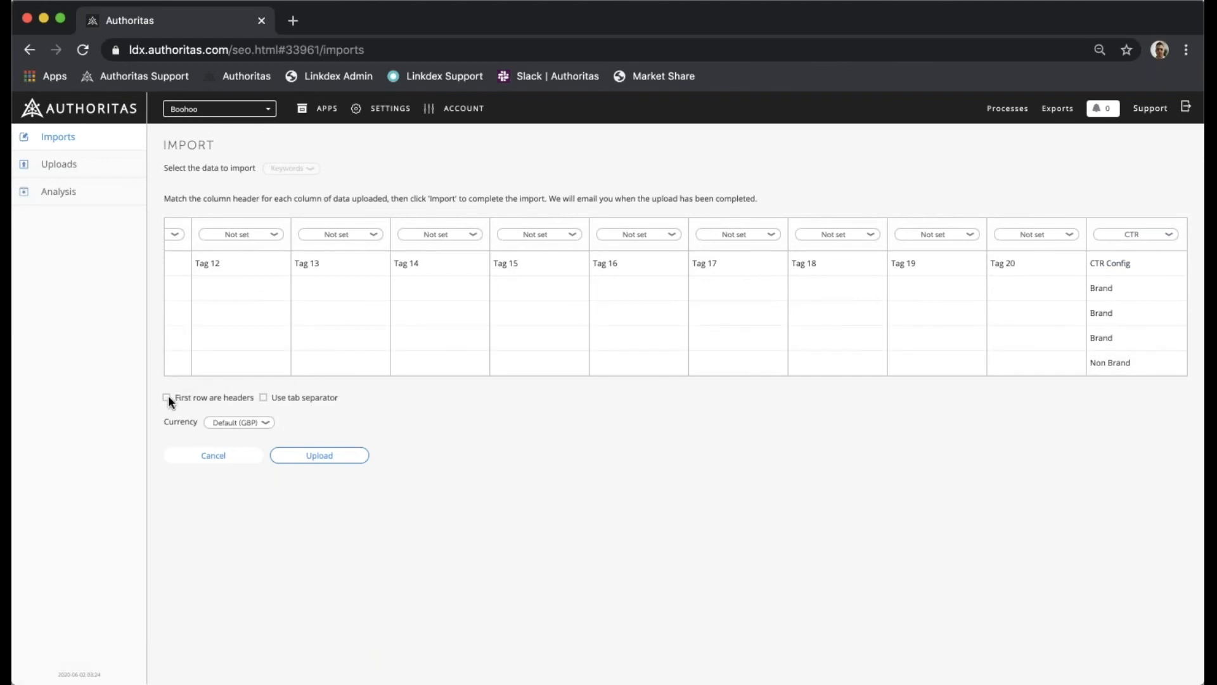
Mark the first row as headers, upload the keyword file and dismiss the upload message.
left_click(166, 398)
left_click(294, 462)
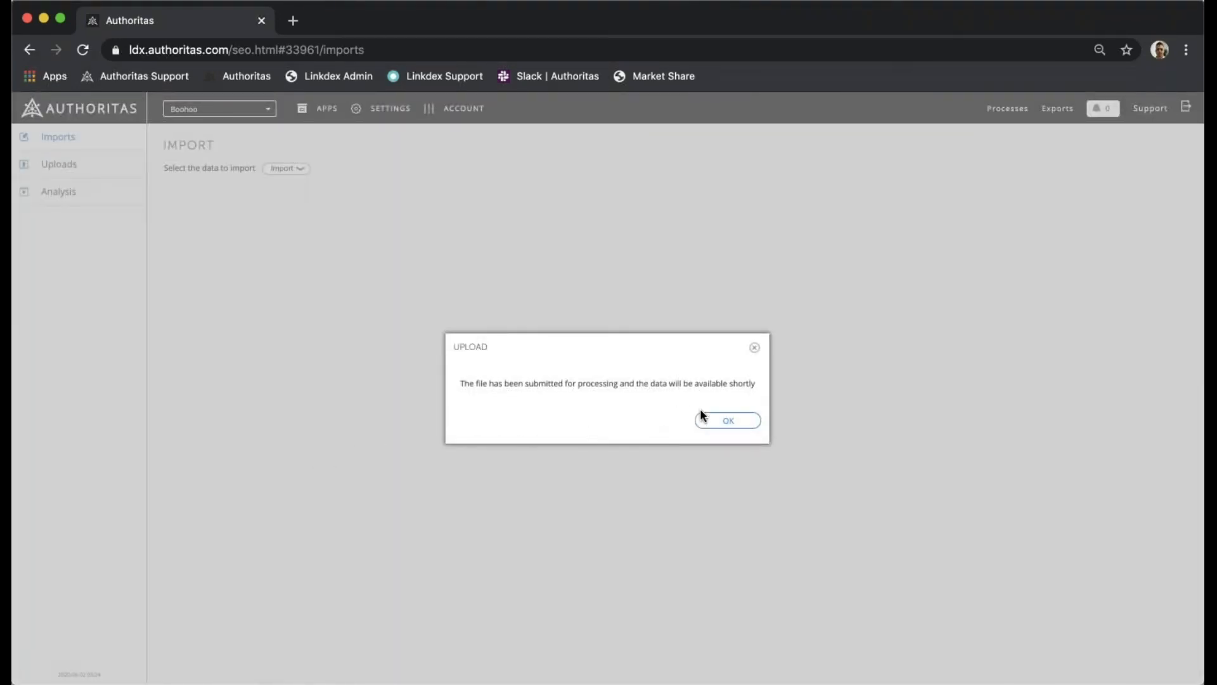
left_click(716, 422)
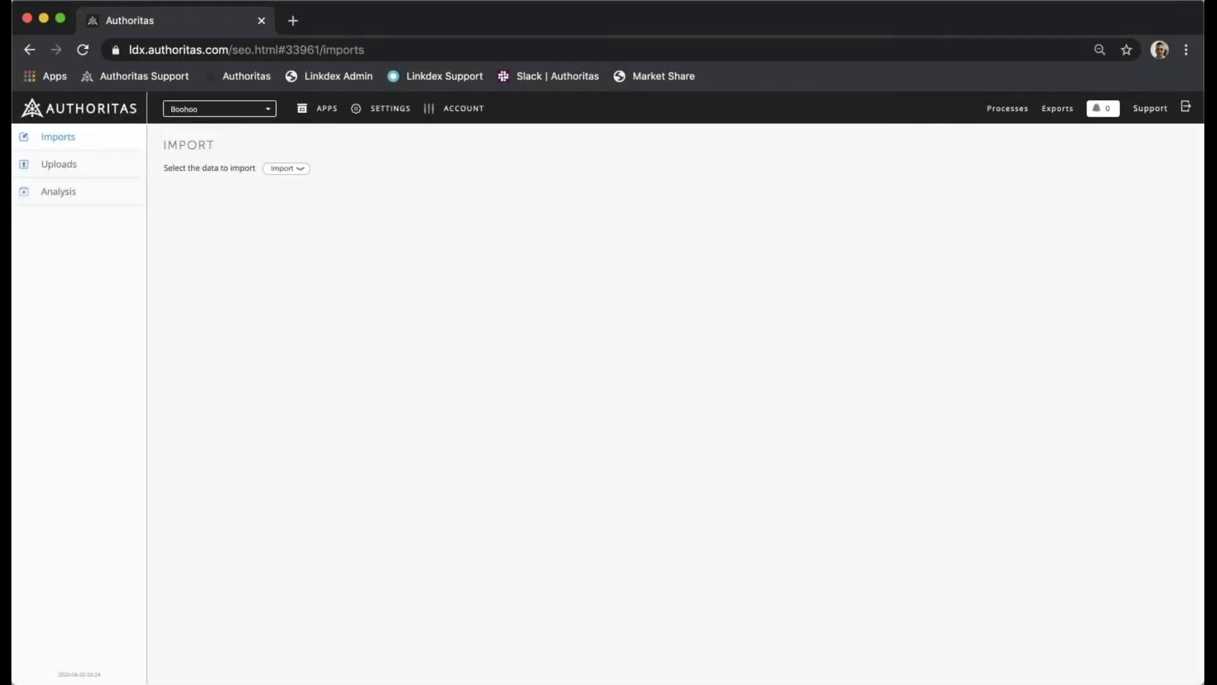